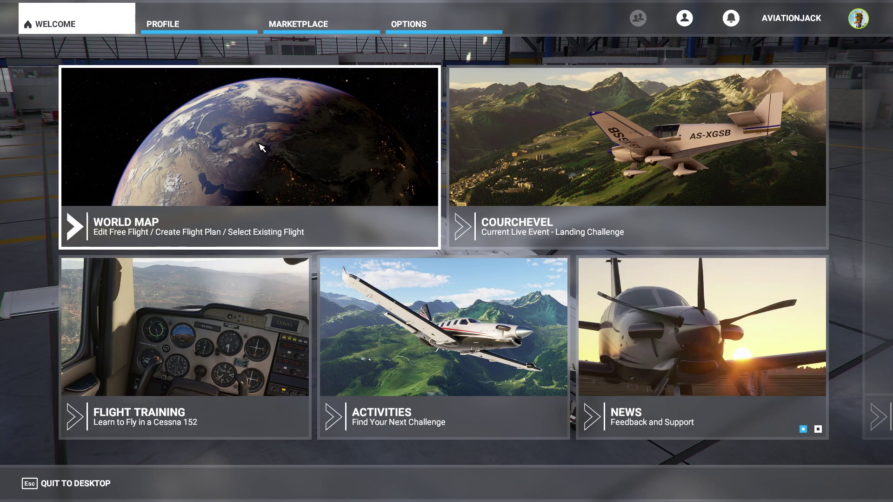
Open the world map and choose the Airbus A320neo as the aircraft by searching for a320
{"action": "left_click", "coordinate": [111, 153]}
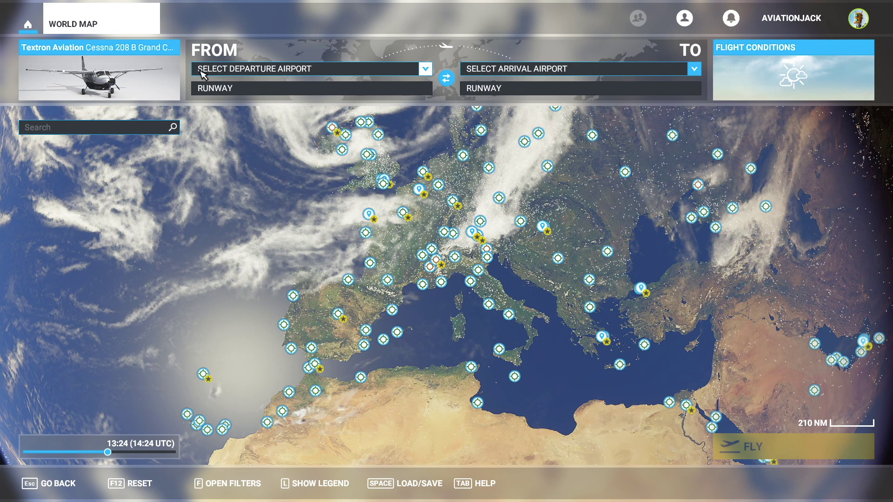
{"action": "left_click", "coordinate": [178, 74]}
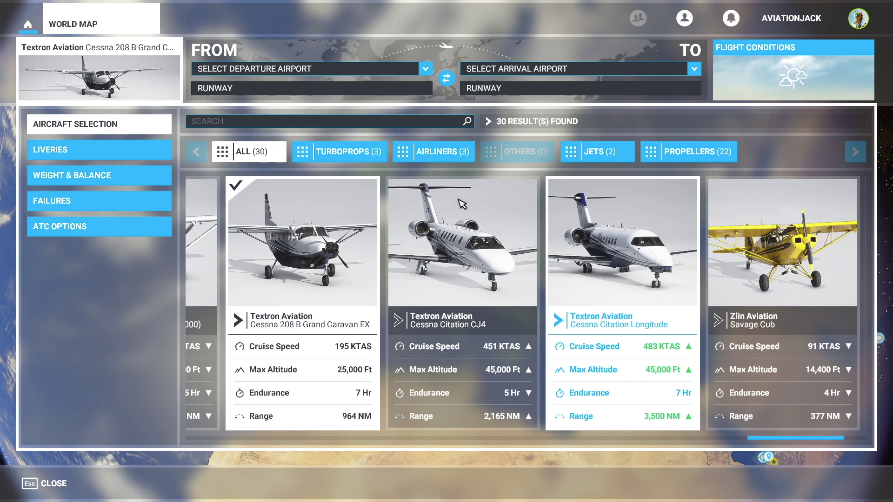
{"action": "left_click", "coordinate": [218, 123]}
{"action": "type", "text": "a320"}
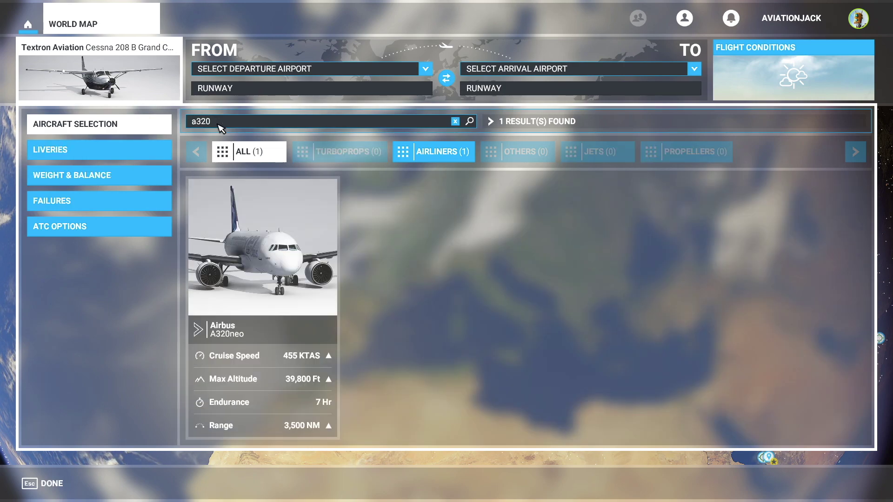
{"action": "left_click", "coordinate": [249, 217]}
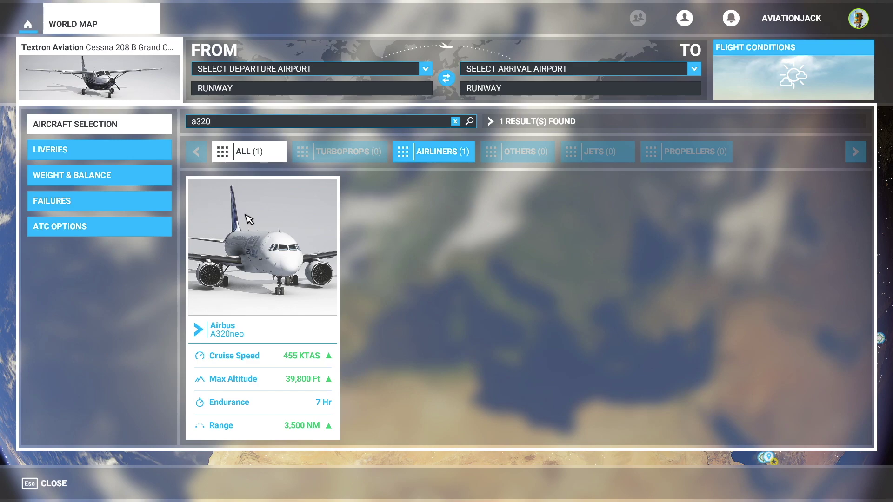
Apply the EasyJet livery to the A320neo and close the aircraft selection
{"action": "left_click", "coordinate": [113, 157]}
{"action": "scroll", "coordinate": [652, 153], "scroll_direction": "down", "scroll_amount": 5}
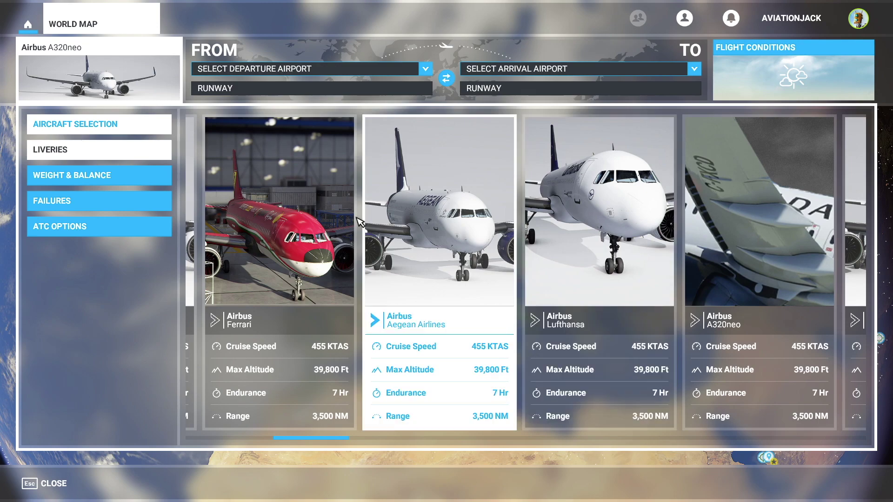
{"action": "scroll", "coordinate": [388, 246], "scroll_direction": "down", "scroll_amount": 5}
{"action": "scroll", "coordinate": [388, 246], "scroll_direction": "down", "scroll_amount": 6}
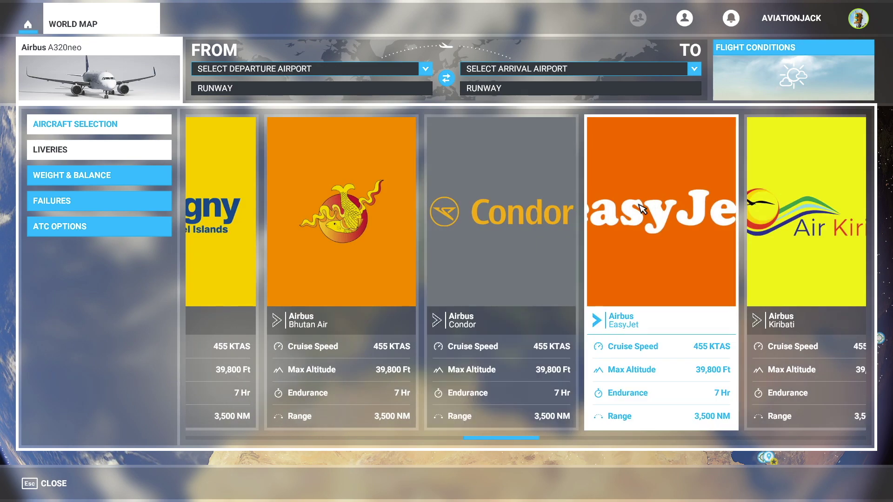
{"action": "left_click", "coordinate": [641, 209]}
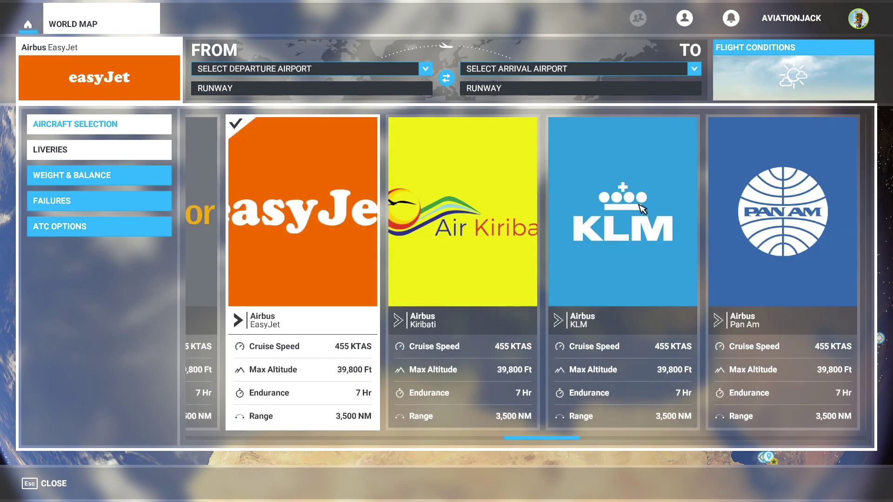
{"action": "left_click", "coordinate": [120, 71]}
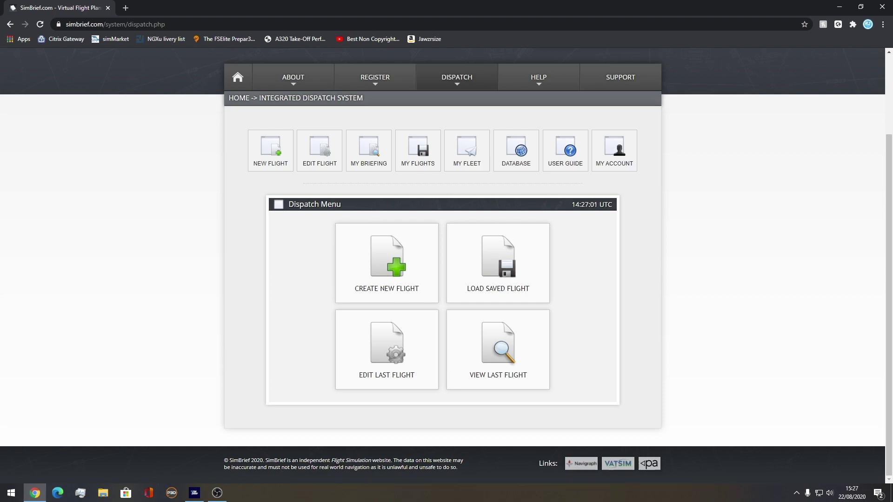
Create a new flight in the SimBrief dispatch system
{"action": "left_click", "coordinate": [387, 263]}
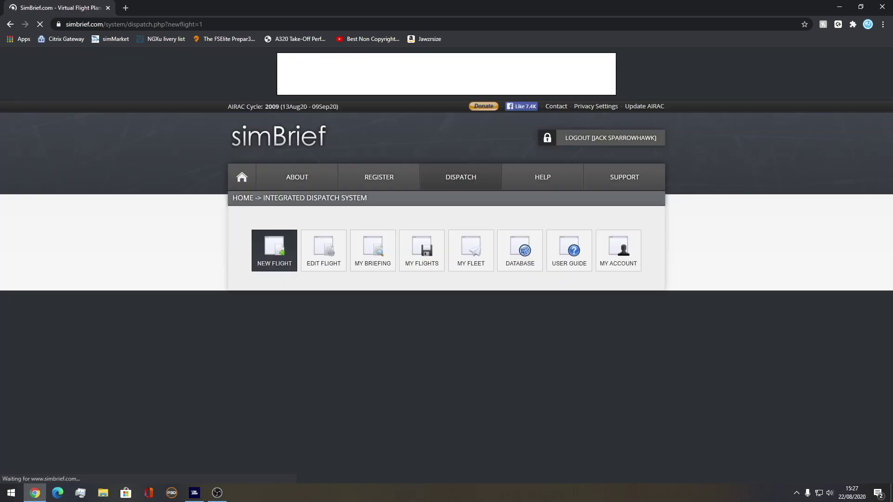
{"action": "scroll", "coordinate": [442, 266], "scroll_direction": "down", "scroll_amount": 1}
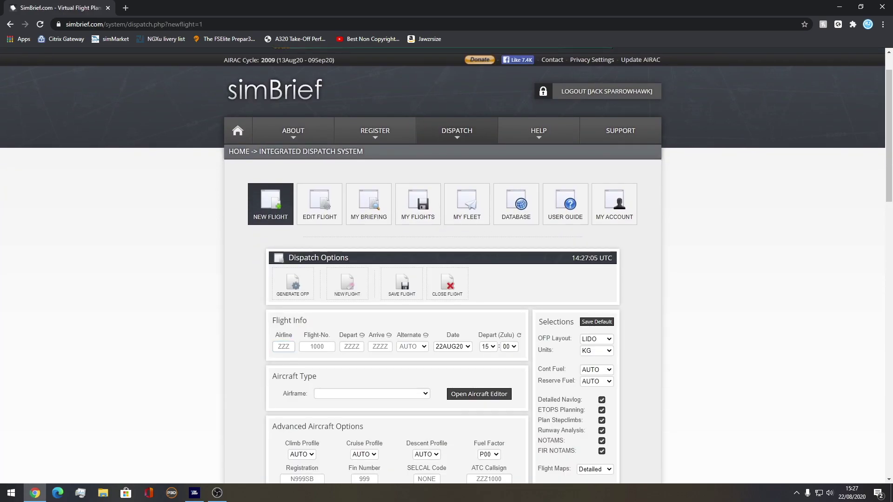
{"action": "scroll", "coordinate": [447, 265], "scroll_direction": "down", "scroll_amount": 5}
{"action": "scroll", "coordinate": [447, 265], "scroll_direction": "up", "scroll_amount": 3}
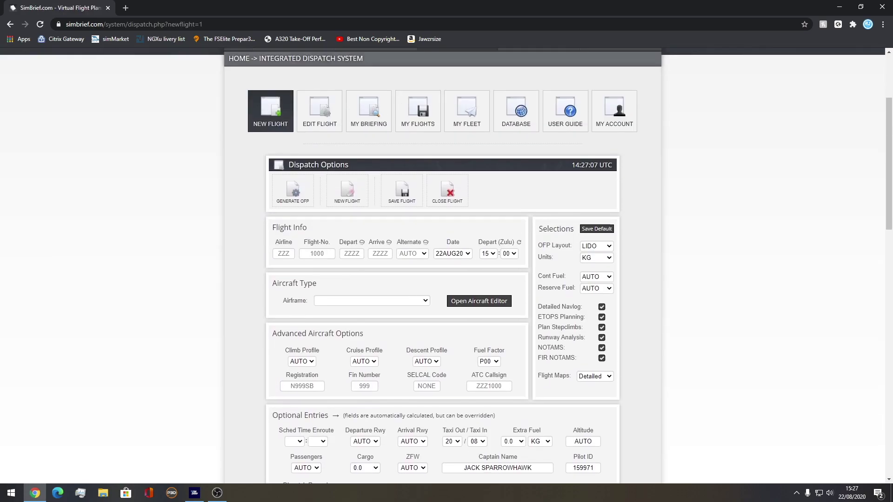
Fill in the flight info with airline EZY, flight number 647, departure EGKK and arrival LEMD
{"action": "left_click", "coordinate": [283, 254]}
{"action": "type", "text": "EZY"}
{"action": "type", "text": "647"}
{"action": "left_click", "coordinate": [352, 254]}
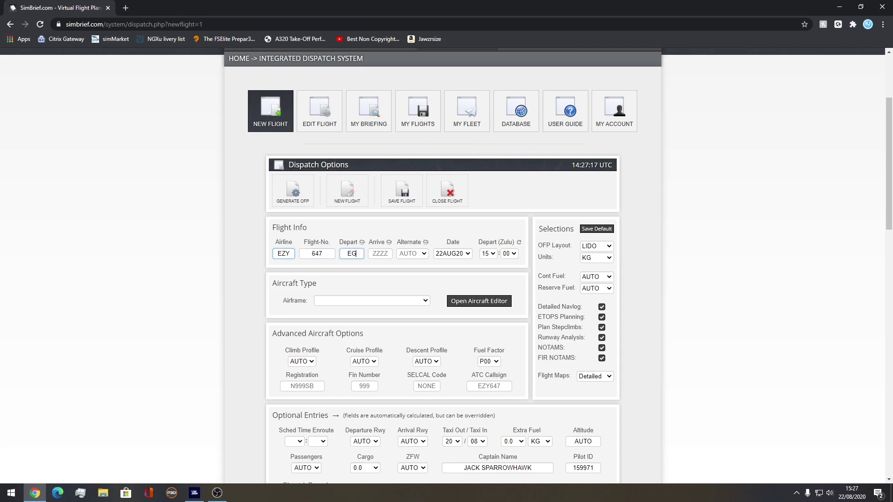
{"action": "key", "text": "Tab"}
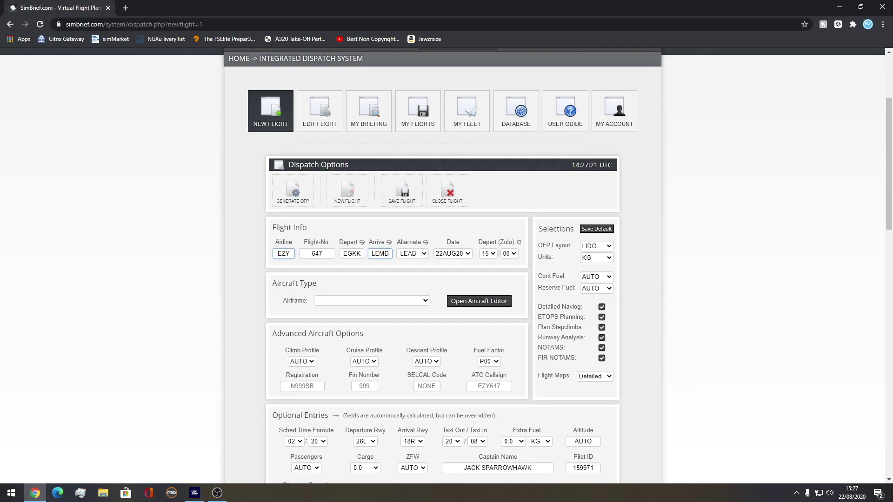
Choose A320 - A320-200 as the flight's airframe
{"action": "left_click", "coordinate": [372, 301]}
{"action": "type", "text": "a320"}
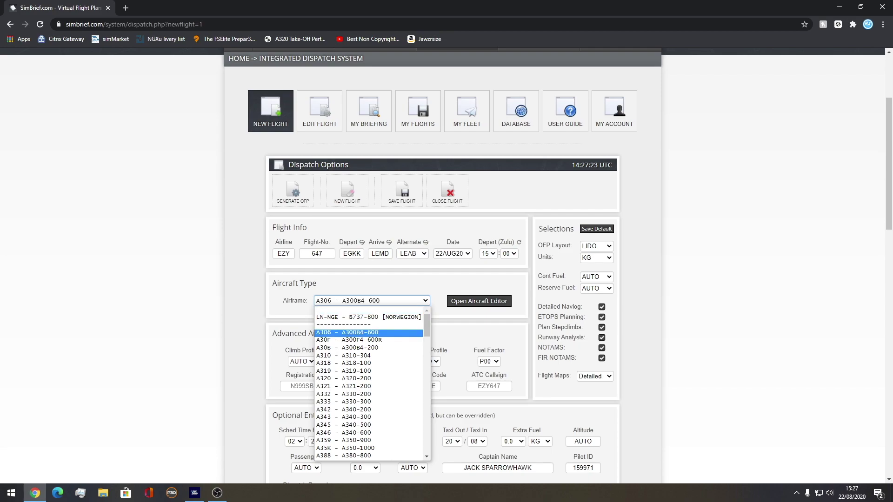
{"action": "scroll", "coordinate": [369, 372], "scroll_direction": "down", "scroll_amount": 2}
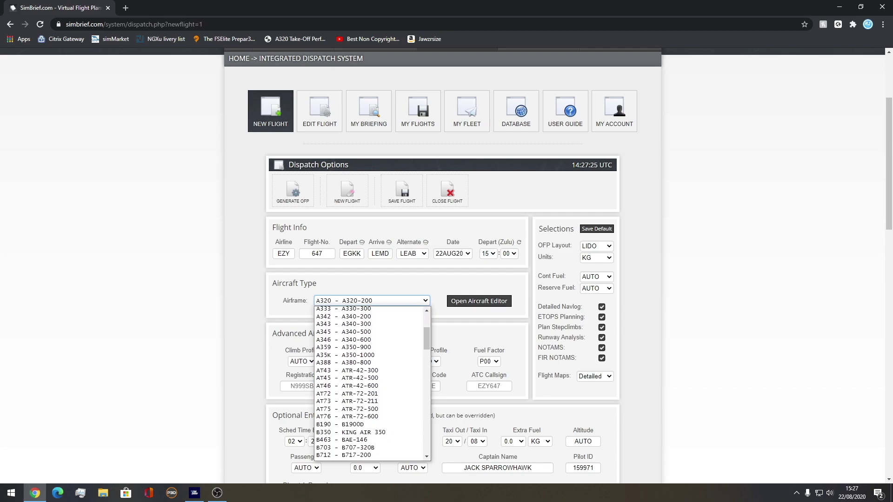
{"action": "scroll", "coordinate": [370, 372], "scroll_direction": "up", "scroll_amount": 2}
{"action": "left_click", "coordinate": [370, 379]}
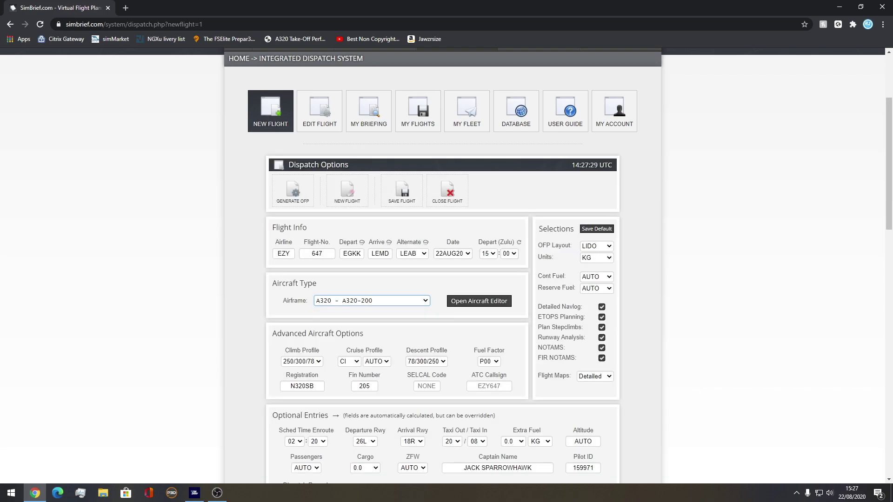
Keep the units at KG and set the OFP layout to EZY
{"action": "scroll", "coordinate": [446, 265], "scroll_direction": "down", "scroll_amount": 1}
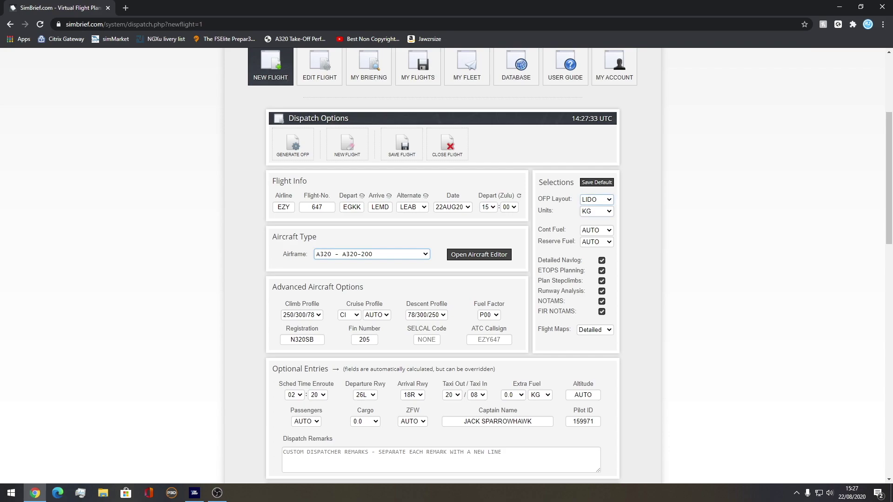
{"action": "left_click", "coordinate": [597, 212]}
{"action": "left_click", "coordinate": [597, 220]}
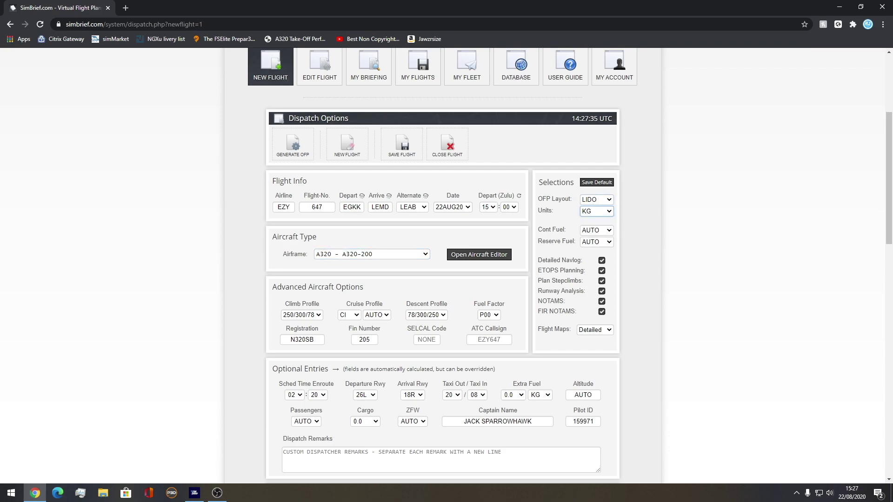
{"action": "left_click", "coordinate": [596, 199]}
{"action": "key", "text": "Down"}
{"action": "key", "text": "Down"}
{"action": "key", "text": "Down"}
{"action": "key", "text": "Down"}
{"action": "key", "text": "Down"}
{"action": "key", "text": "Down"}
{"action": "key", "text": "Down"}
{"action": "key", "text": "Down"}
{"action": "key", "text": "Down"}
{"action": "key", "text": "Down"}
{"action": "key", "text": "Down"}
{"action": "key", "text": "Down"}
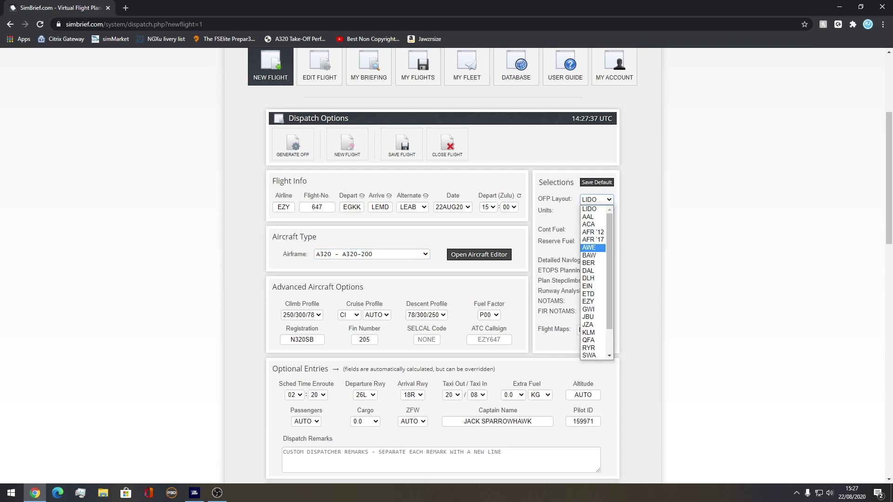
{"action": "key", "text": "Return"}
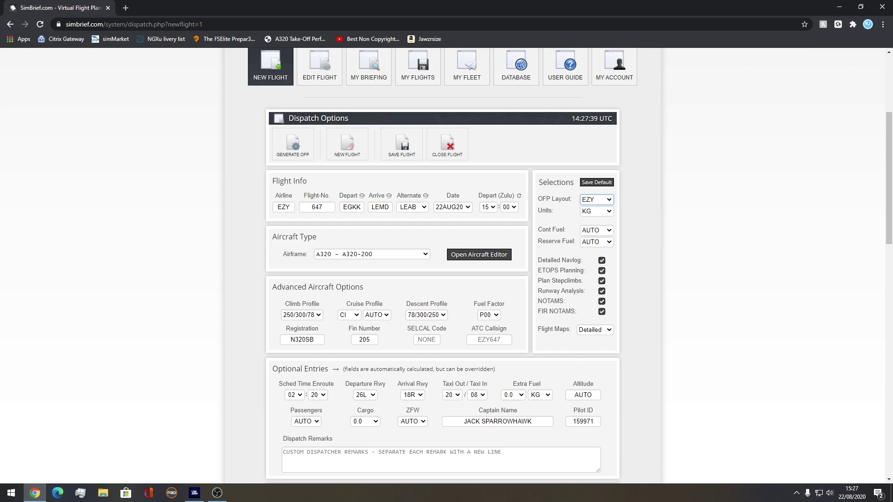
Change the aircraft registration to G-EZUA
{"action": "scroll", "coordinate": [570, 265], "scroll_direction": "down", "scroll_amount": 1}
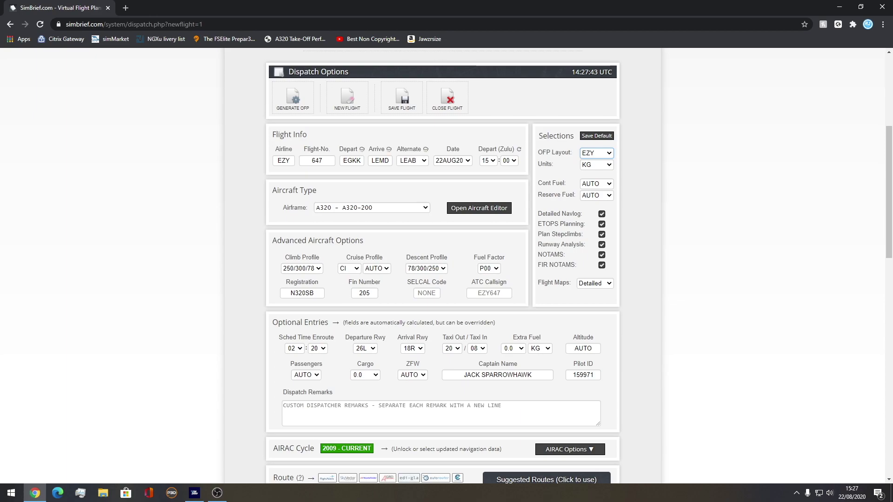
{"action": "left_click_drag", "start_coordinate": [317, 294], "coordinate": [310, 294]}
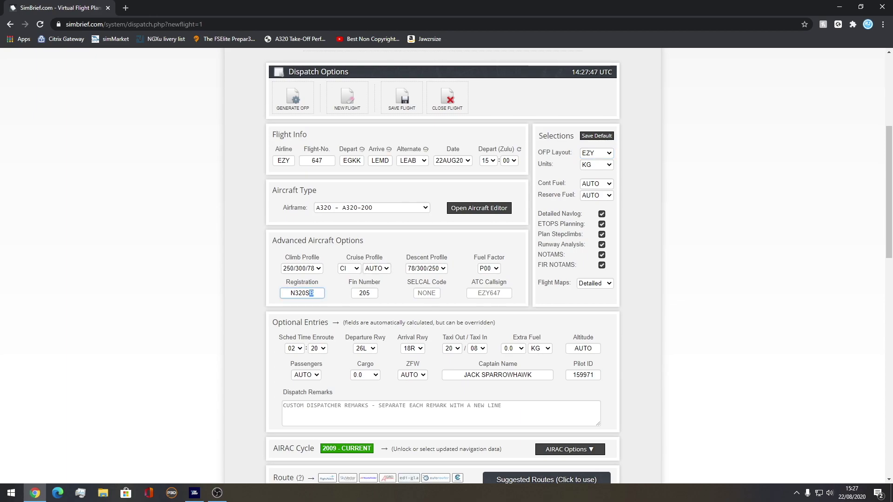
{"action": "double_click", "coordinate": [314, 293]}
{"action": "type", "text": "G-EZUA"}
Analyze the generated route and check its validity and distance
{"action": "scroll", "coordinate": [442, 265], "scroll_direction": "down", "scroll_amount": 2}
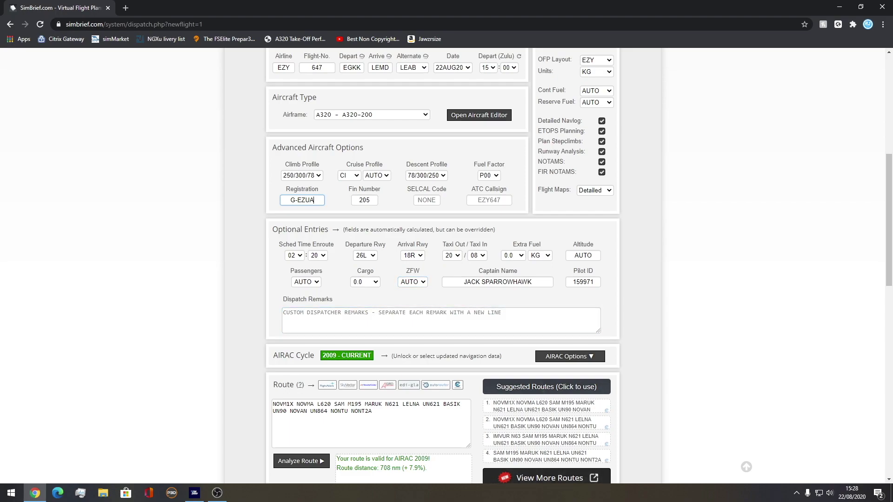
{"action": "scroll", "coordinate": [410, 279], "scroll_direction": "down", "scroll_amount": 3}
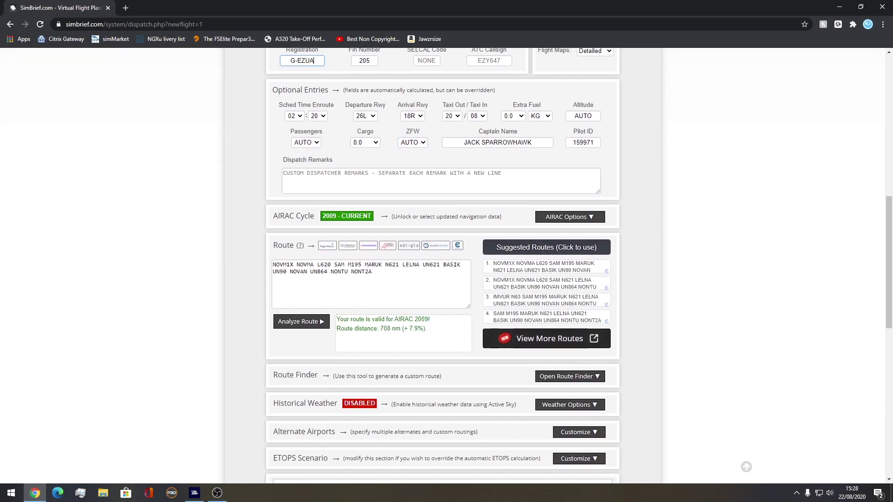
{"action": "left_click_drag", "start_coordinate": [373, 272], "coordinate": [273, 265]}
{"action": "left_click", "coordinate": [307, 289]}
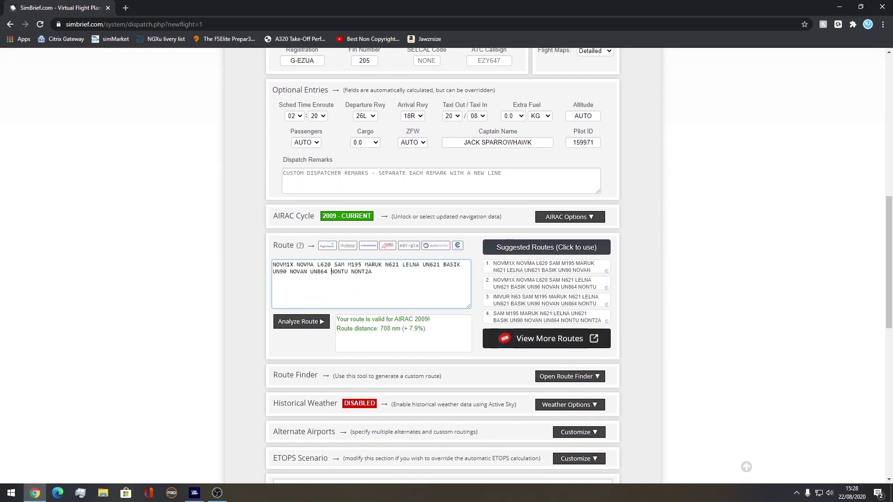
{"action": "left_click", "coordinate": [302, 322]}
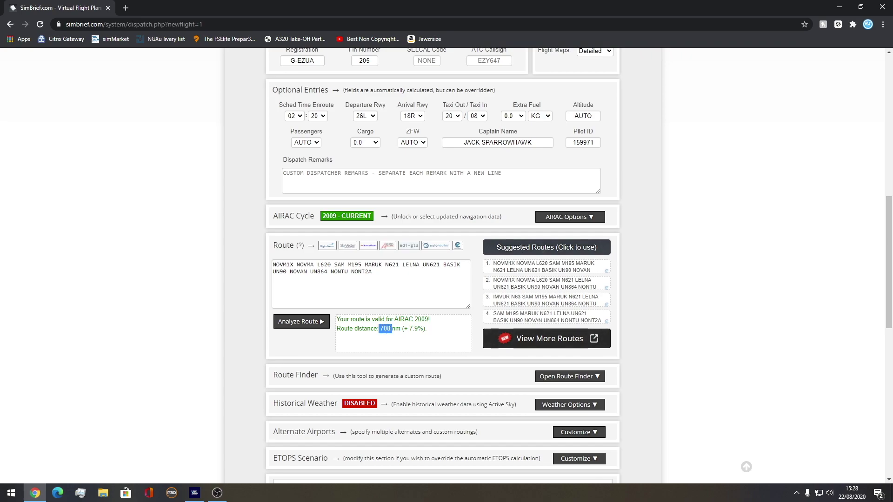
{"action": "left_click", "coordinate": [395, 332]}
{"action": "left_click_drag", "start_coordinate": [399, 321], "coordinate": [429, 320]}
{"action": "left_click", "coordinate": [428, 321]}
{"action": "left_click", "coordinate": [372, 272]}
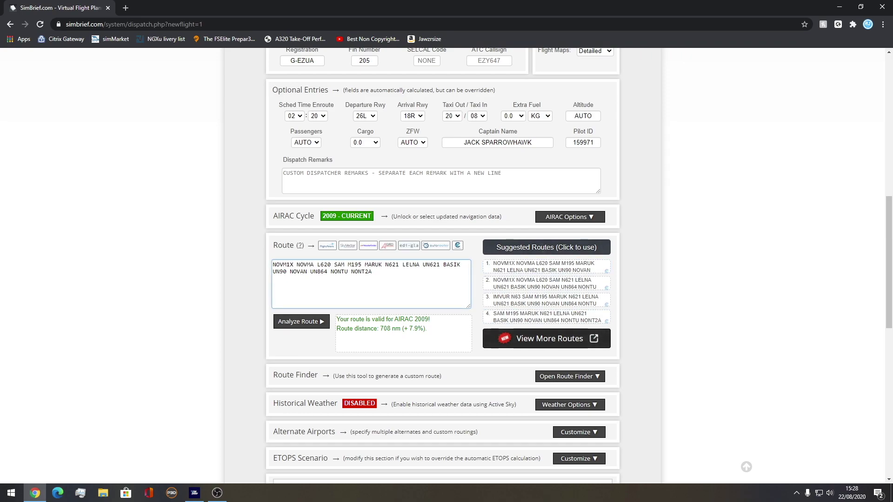
Examine the plotted route on the map from EGKK through its waypoints to LEMD and the alternate LEAB
{"action": "scroll", "coordinate": [441, 266], "scroll_direction": "down", "scroll_amount": 9}
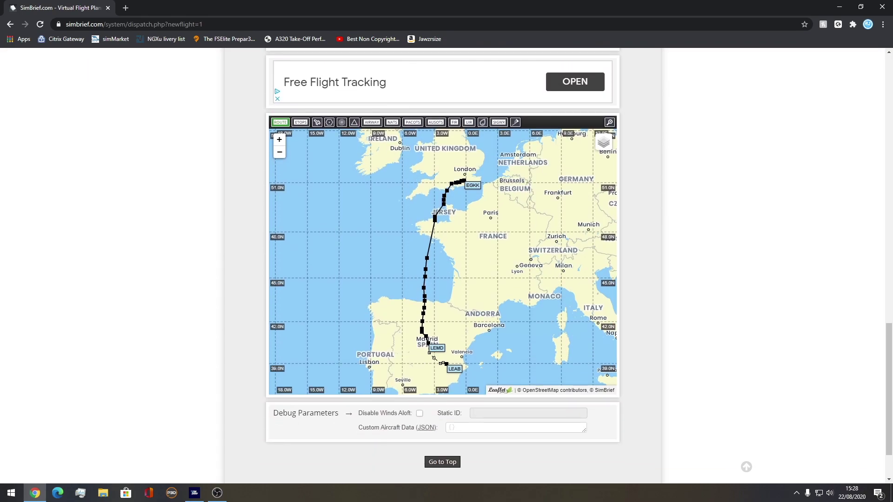
{"action": "scroll", "coordinate": [428, 368], "scroll_direction": "up", "scroll_amount": 1}
{"action": "left_click_drag", "start_coordinate": [428, 368], "coordinate": [428, 315]}
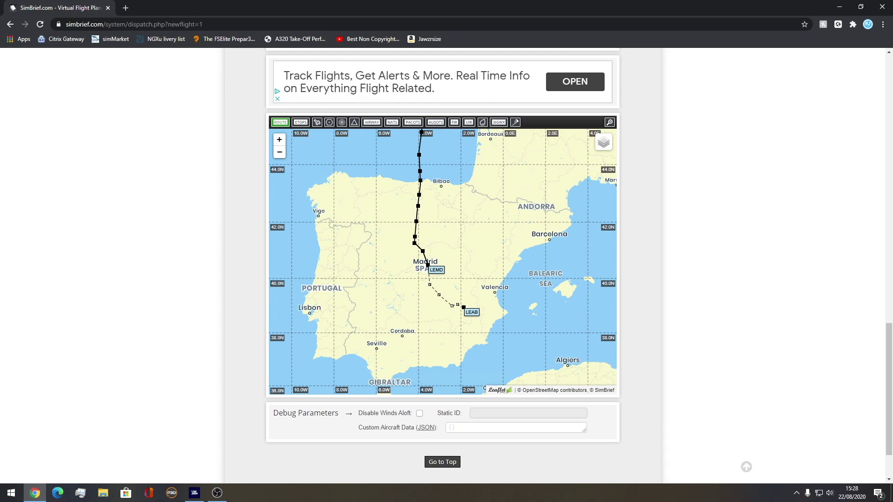
{"action": "left_click_drag", "start_coordinate": [433, 218], "coordinate": [416, 265]}
{"action": "left_click_drag", "start_coordinate": [418, 186], "coordinate": [429, 347]}
{"action": "left_click_drag", "start_coordinate": [433, 219], "coordinate": [413, 267]}
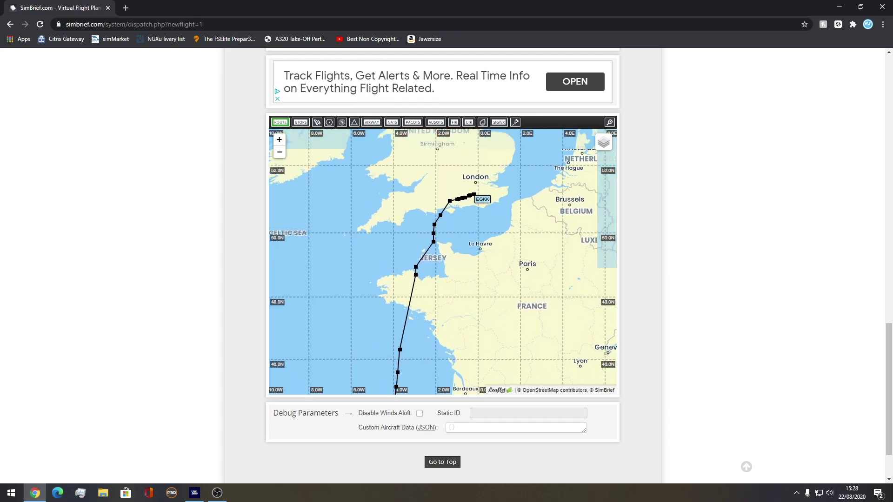
{"action": "scroll", "coordinate": [465, 228], "scroll_direction": "up", "scroll_amount": 1}
{"action": "left_click_drag", "start_coordinate": [464, 229], "coordinate": [454, 261]}
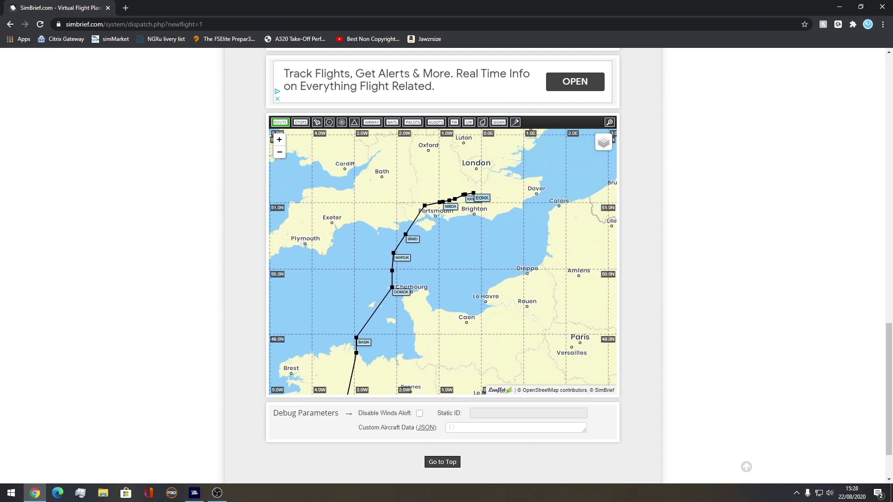
{"action": "key", "text": "Down"}
{"action": "key", "text": "Down"}
{"action": "key", "text": "Down"}
{"action": "key", "text": "Down"}
{"action": "key", "text": "Down"}
{"action": "key", "text": "Down"}
{"action": "key", "text": "Down"}
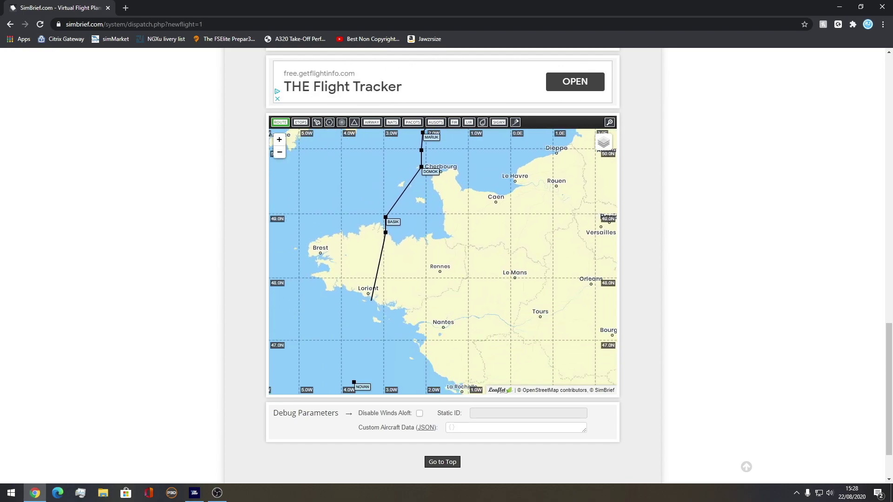
{"action": "key", "text": "Left"}
{"action": "key", "text": "Left"}
{"action": "key", "text": "Left"}
{"action": "key", "text": "Down"}
{"action": "key", "text": "Down"}
{"action": "key", "text": "Down"}
{"action": "key", "text": "Down"}
{"action": "key", "text": "Down"}
{"action": "key", "text": "Down"}
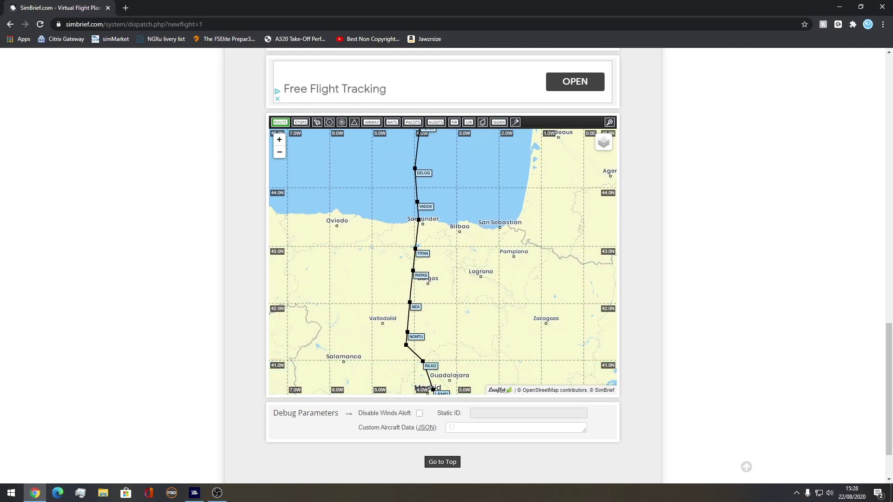
{"action": "key", "text": "Down"}
{"action": "key", "text": "Down"}
{"action": "key", "text": "Down"}
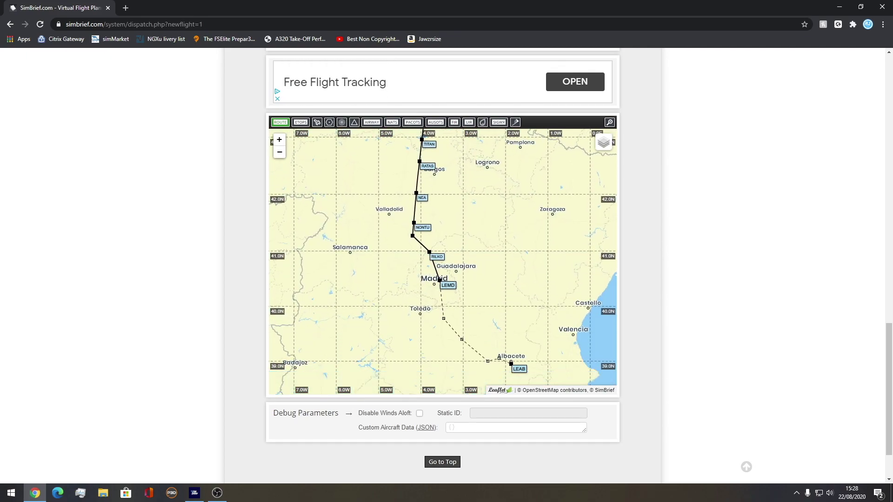
Save flight EZY 647 from EGKK to LEMD and generate its OFP
{"action": "scroll", "coordinate": [443, 265], "scroll_direction": "up", "scroll_amount": 17}
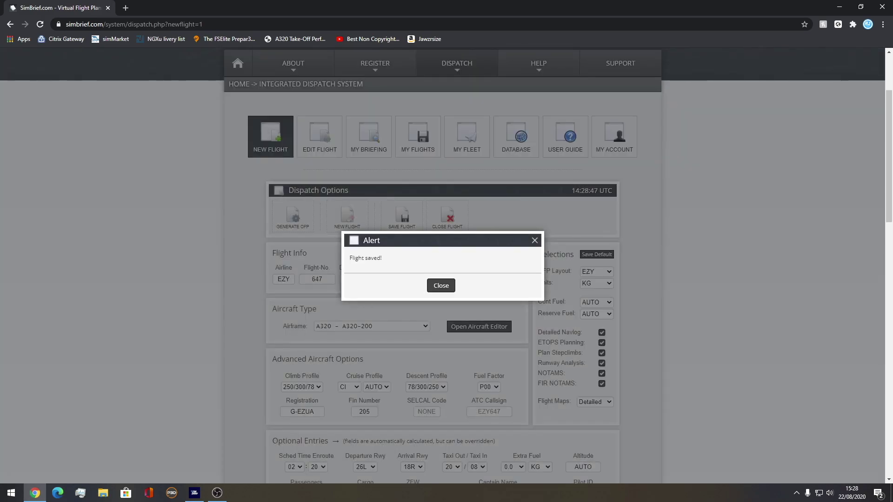
{"action": "left_click", "coordinate": [441, 285]}
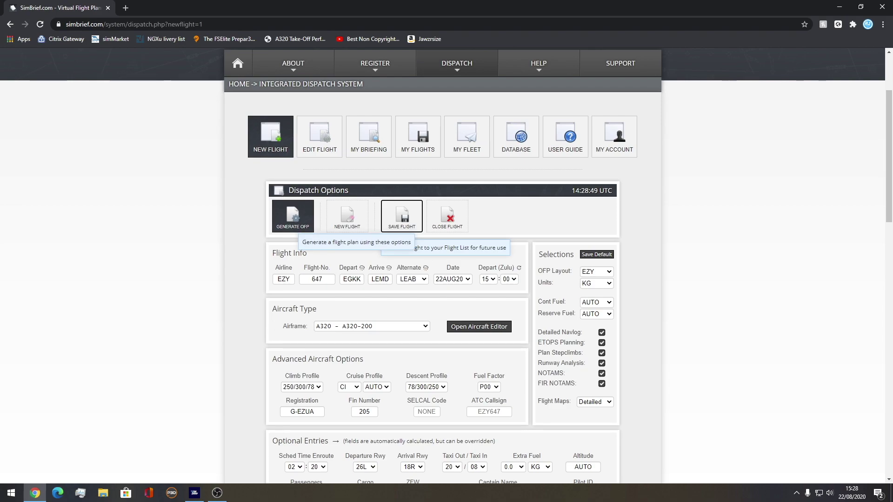
{"action": "left_click", "coordinate": [292, 216]}
{"action": "key", "text": "Return"}
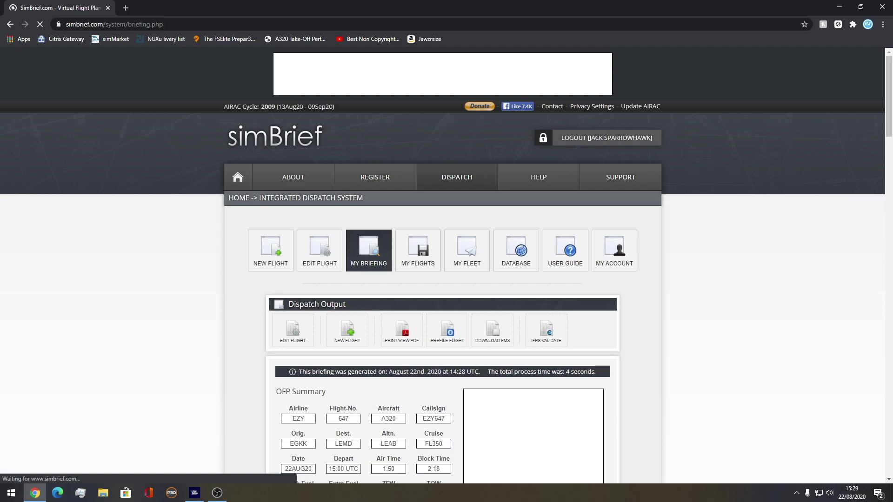
Review the OFP summary, checking the fuel, weights, routing and flight details
{"action": "scroll", "coordinate": [442, 265], "scroll_direction": "down", "scroll_amount": 5}
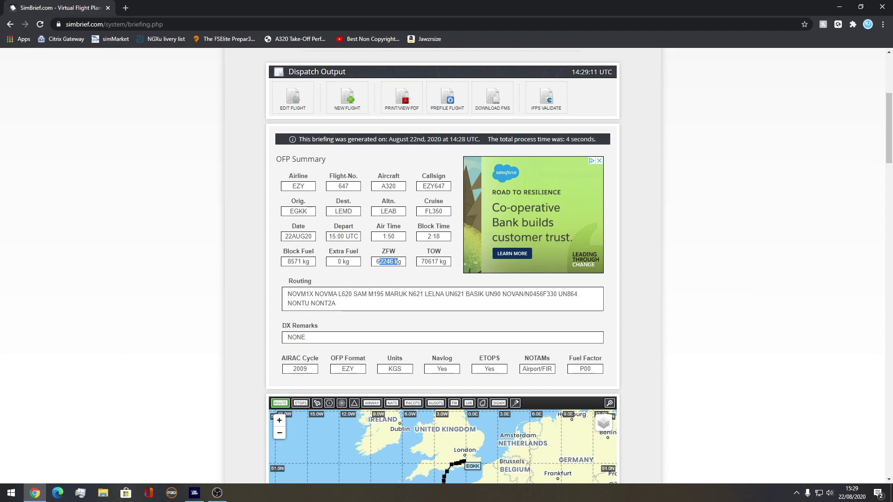
{"action": "left_click_drag", "start_coordinate": [337, 304], "coordinate": [288, 284]}
{"action": "left_click", "coordinate": [338, 305]}
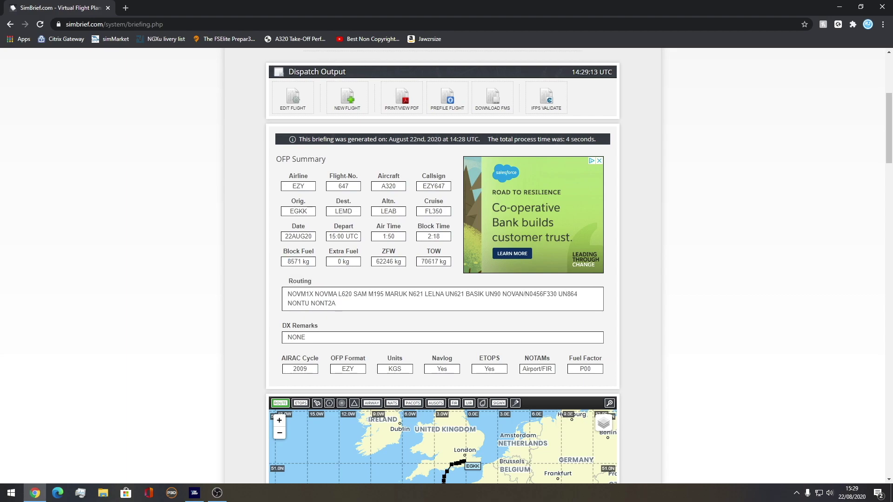
{"action": "scroll", "coordinate": [442, 279], "scroll_direction": "down", "scroll_amount": 4}
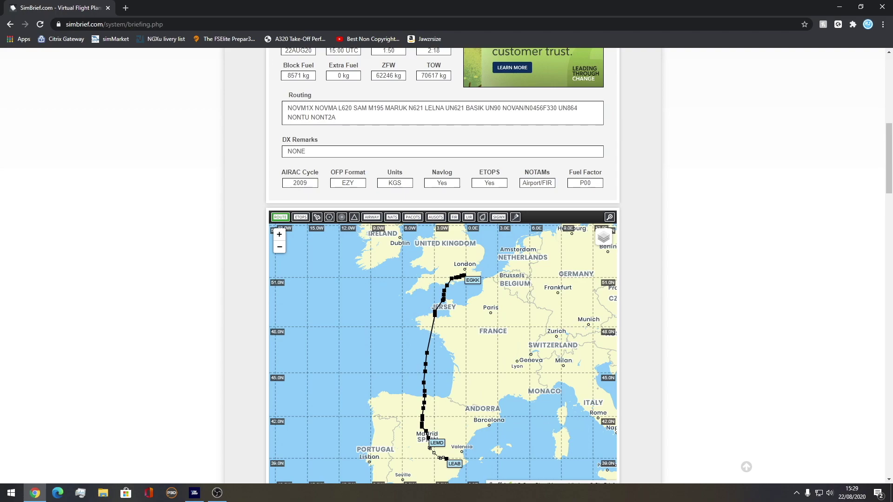
Look through the paperwork preview, including the navlog, NOTAMs, SigWx charts and the fuel section of the OFP
{"action": "scroll", "coordinate": [442, 279], "scroll_direction": "down", "scroll_amount": 15}
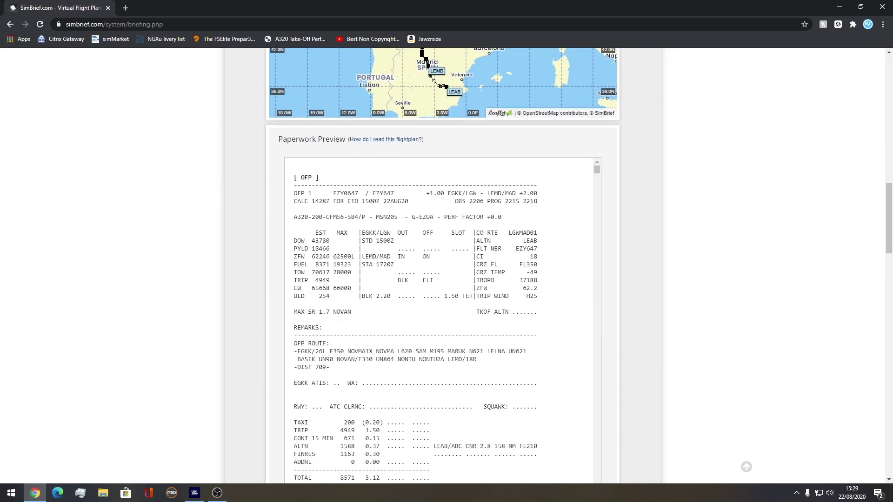
{"action": "scroll", "coordinate": [442, 321], "scroll_direction": "down", "scroll_amount": 10}
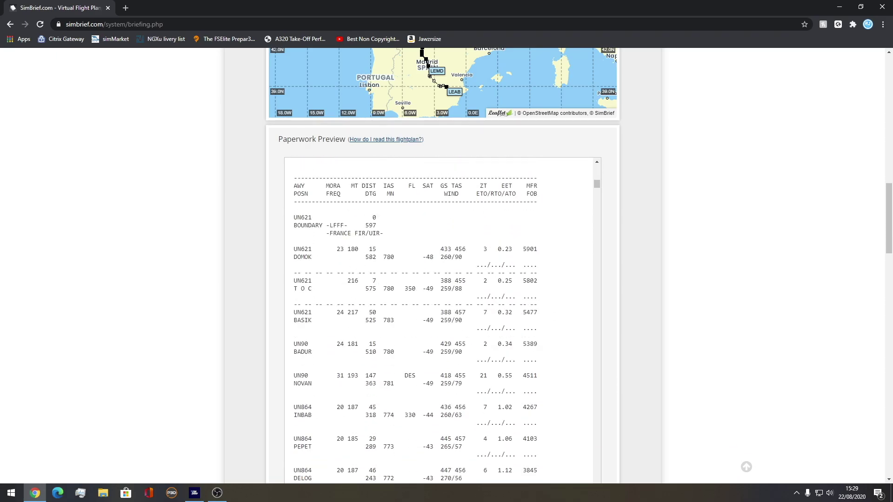
{"action": "scroll", "coordinate": [442, 321], "scroll_direction": "down", "scroll_amount": 20}
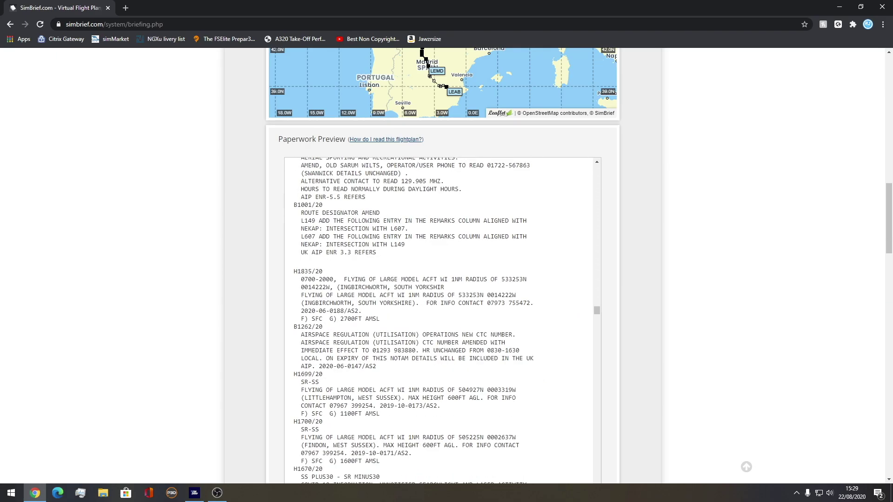
{"action": "scroll", "coordinate": [442, 237], "scroll_direction": "down", "scroll_amount": 20}
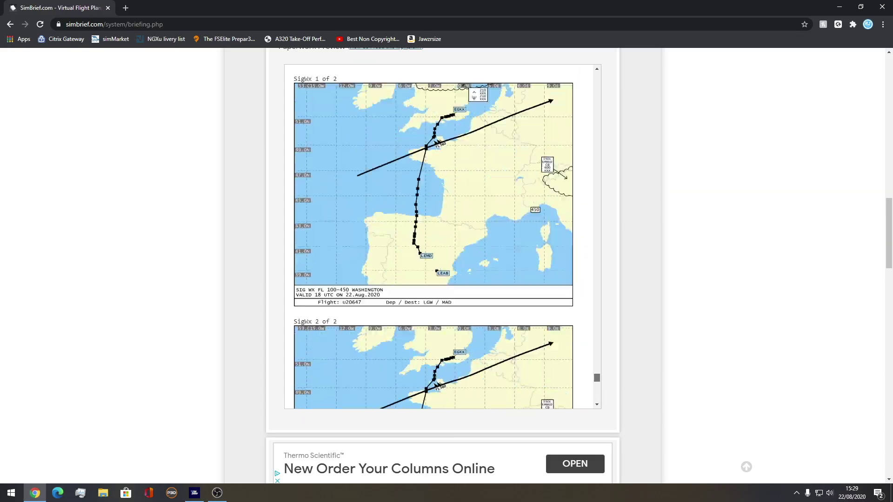
{"action": "left_click_drag", "start_coordinate": [597, 396], "coordinate": [597, 76]}
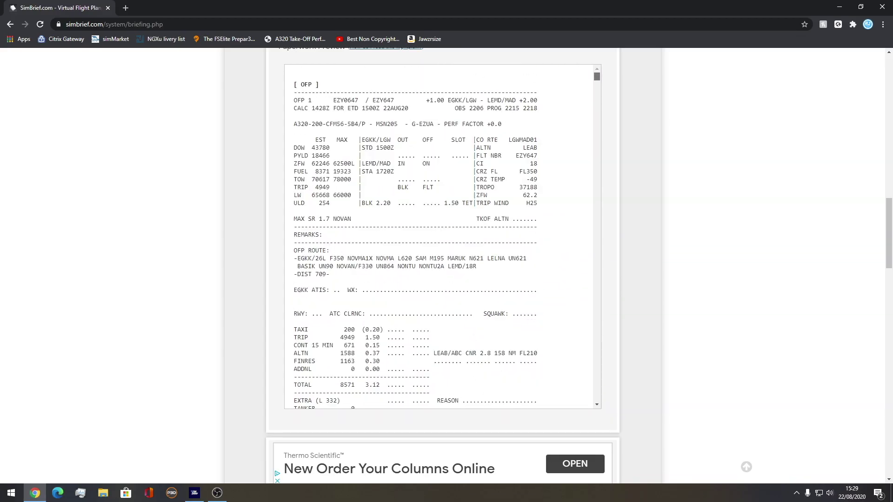
{"action": "scroll", "coordinate": [441, 237], "scroll_direction": "down", "scroll_amount": 3}
{"action": "scroll", "coordinate": [642, 260], "scroll_direction": "up", "scroll_amount": 2}
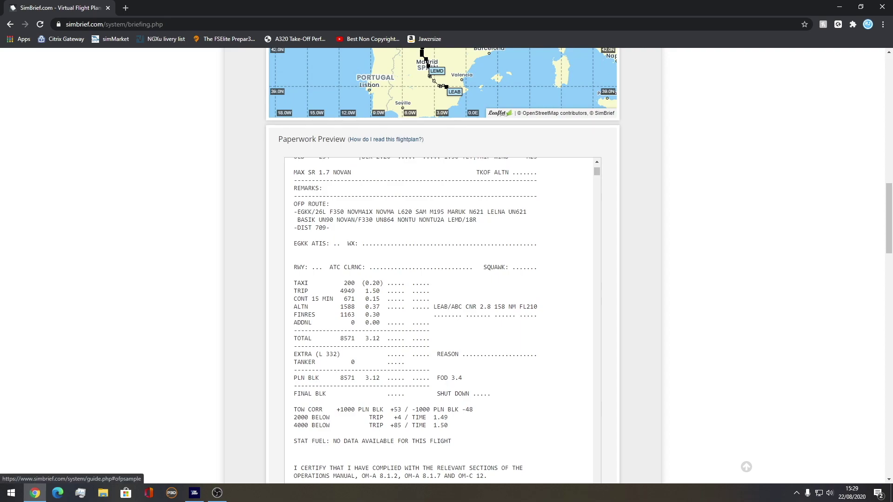
Open the guide on how to read the flight plan, skim its OFP sample and abbreviations, and close it
{"action": "left_click", "coordinate": [386, 139]}
{"action": "scroll", "coordinate": [508, 279], "scroll_direction": "down", "scroll_amount": 5}
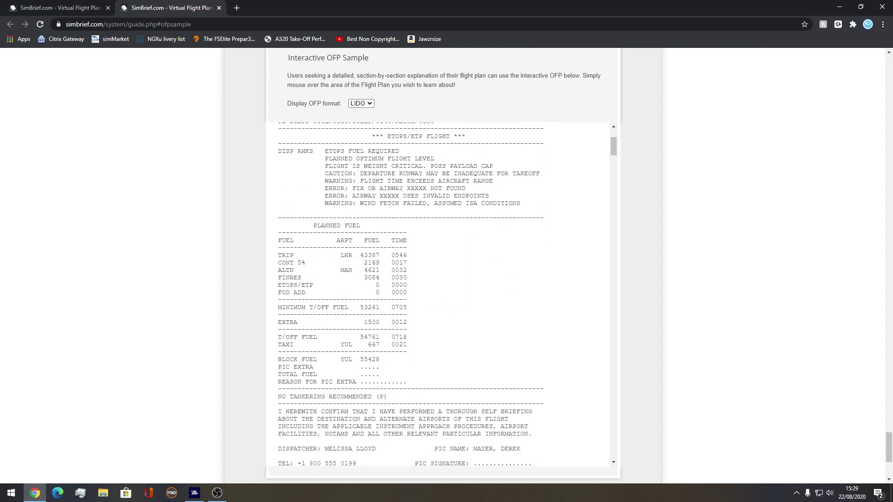
{"action": "scroll", "coordinate": [442, 279], "scroll_direction": "up", "scroll_amount": 15}
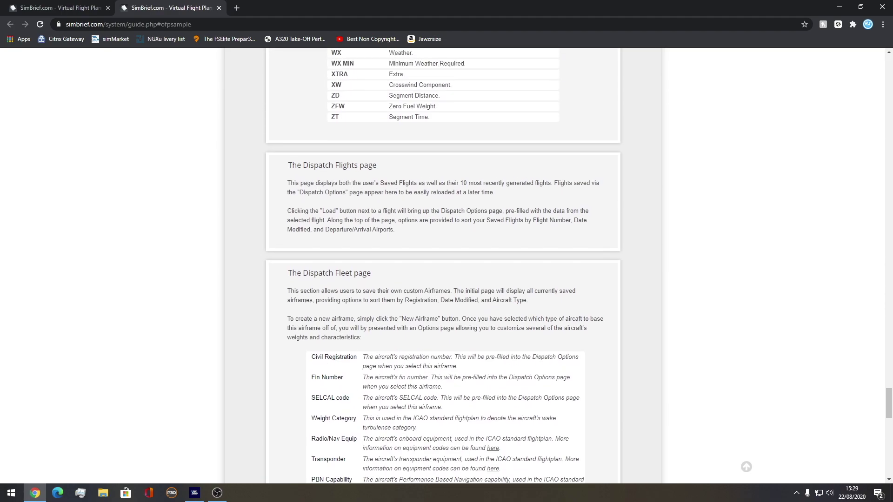
{"action": "scroll", "coordinate": [442, 265], "scroll_direction": "up", "scroll_amount": 7}
{"action": "scroll", "coordinate": [442, 266], "scroll_direction": "up", "scroll_amount": 20}
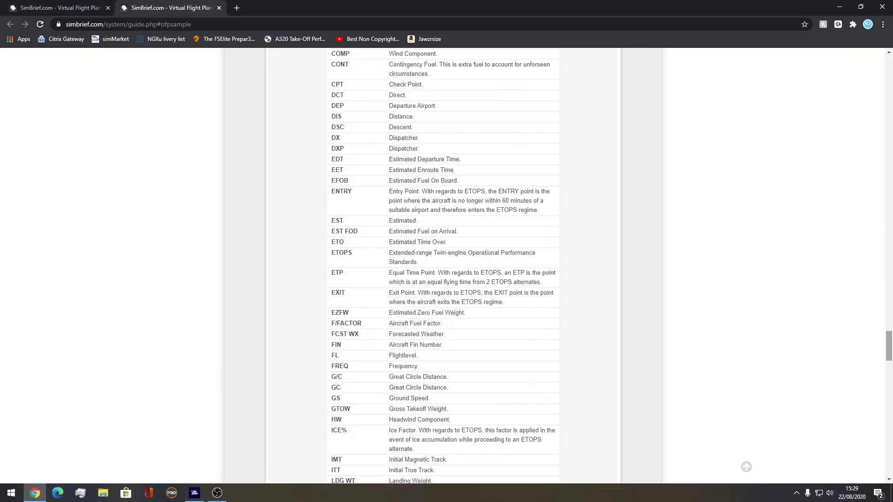
{"action": "scroll", "coordinate": [442, 265], "scroll_direction": "up", "scroll_amount": 15}
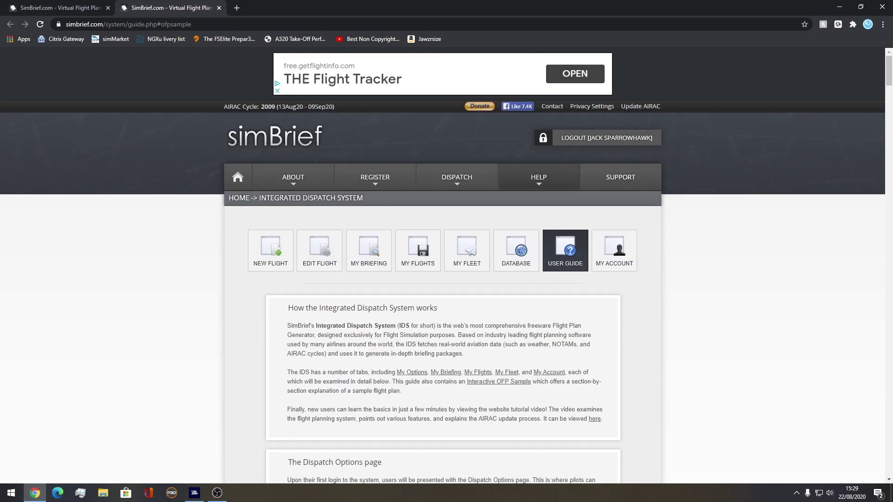
{"action": "scroll", "coordinate": [442, 265], "scroll_direction": "down", "scroll_amount": 3}
{"action": "left_click", "coordinate": [59, 8]}
{"action": "left_click", "coordinate": [219, 8]}
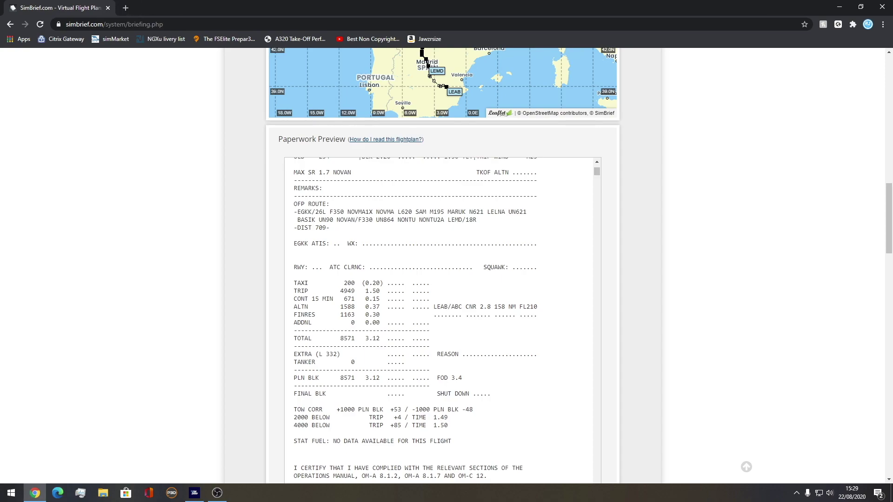
Download the FS2020 flight plan file EGKKLEMD_MFS_22Aug20.pln and switch to File Explorer
{"action": "scroll", "coordinate": [443, 266], "scroll_direction": "down", "scroll_amount": 11}
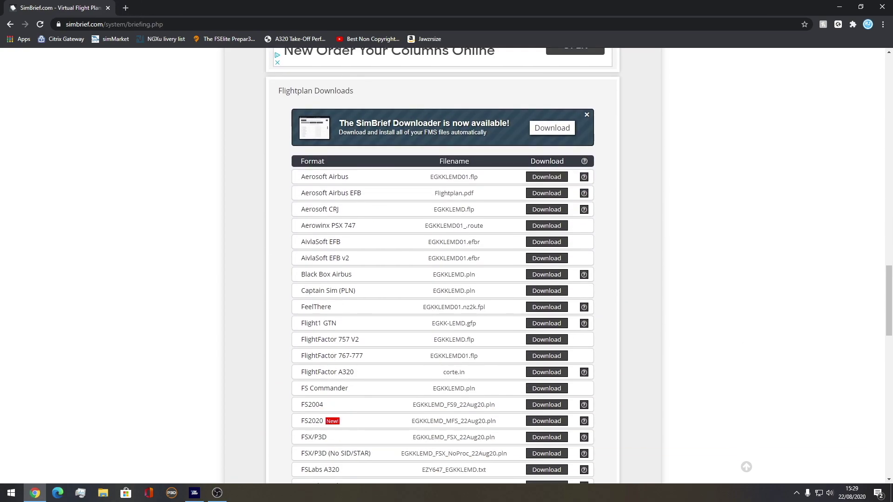
{"action": "scroll", "coordinate": [443, 265], "scroll_direction": "down", "scroll_amount": 3}
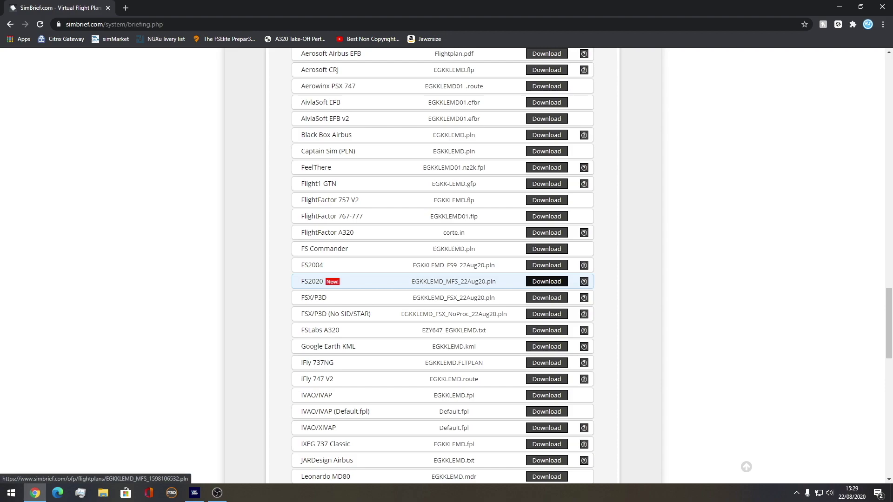
{"action": "left_click", "coordinate": [547, 281]}
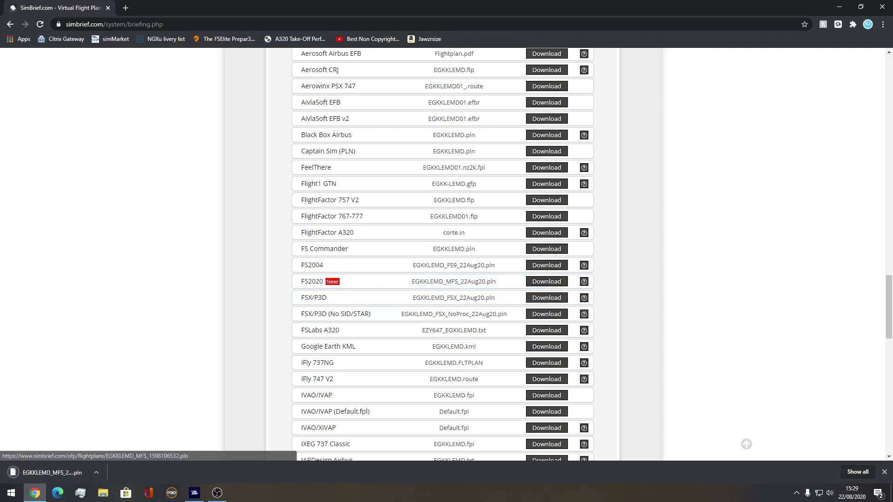
{"action": "left_click", "coordinate": [102, 493]}
{"action": "left_click", "coordinate": [157, 197]}
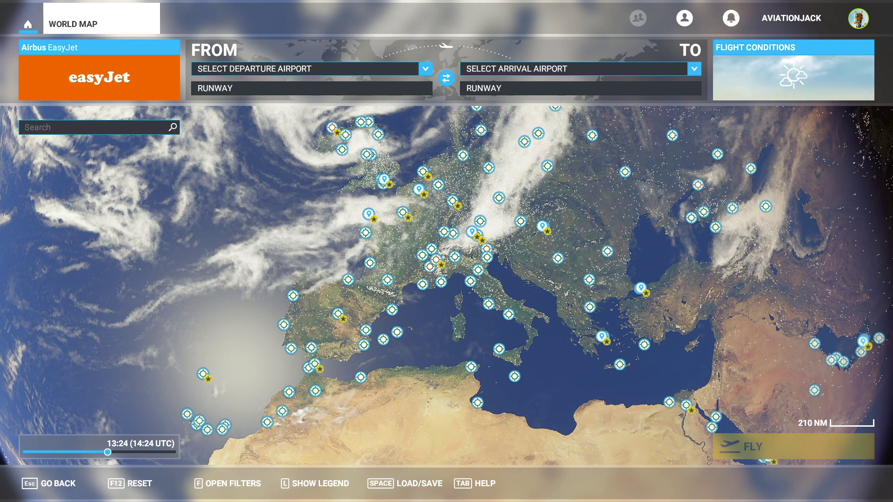
Load EGKKLEMD_MFS_22Aug20.pln from the Downloads folder into the world map of Microsoft Flight Simulator
{"action": "key", "text": "space"}
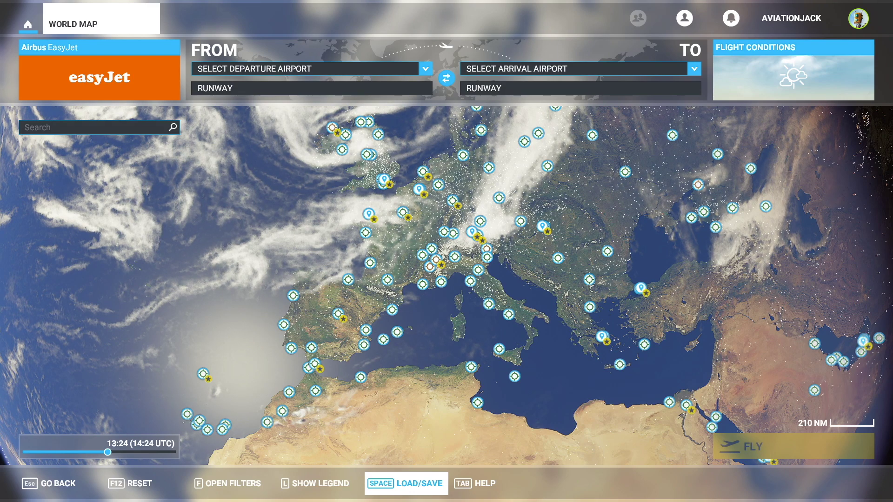
{"action": "key", "text": "space"}
{"action": "key", "text": "Return"}
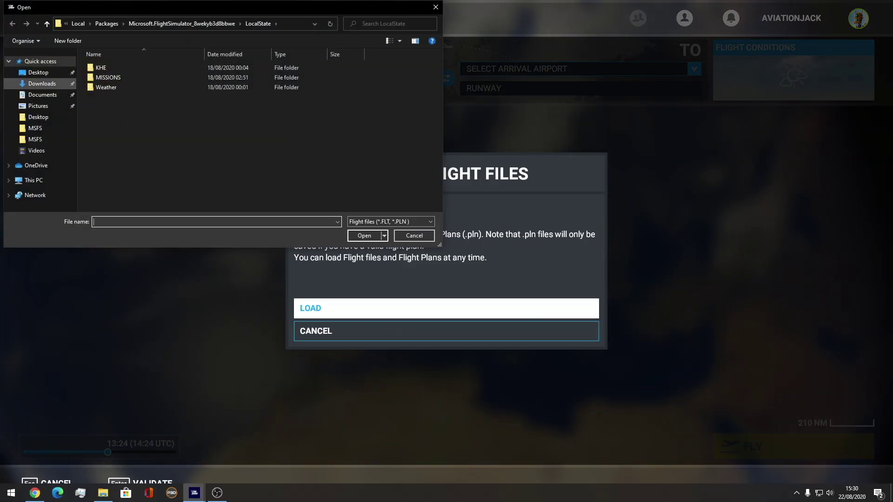
{"action": "left_click", "coordinate": [42, 84]}
{"action": "left_click", "coordinate": [133, 81]}
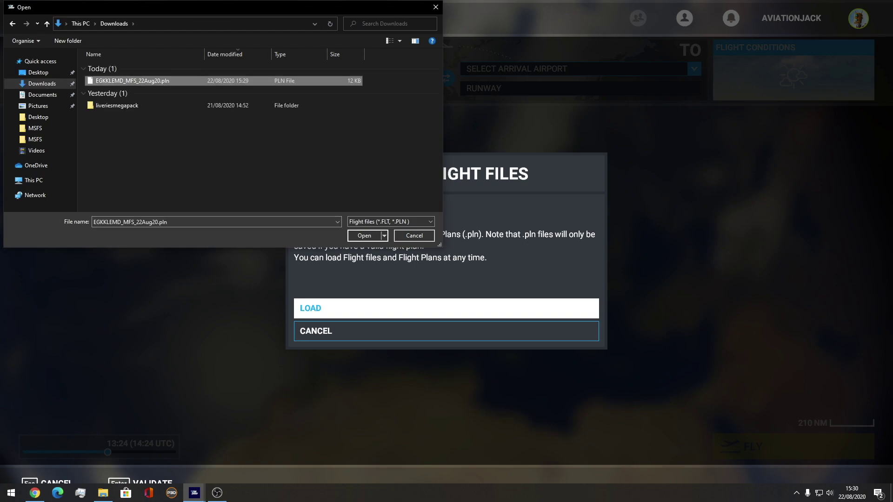
{"action": "key", "text": "Return"}
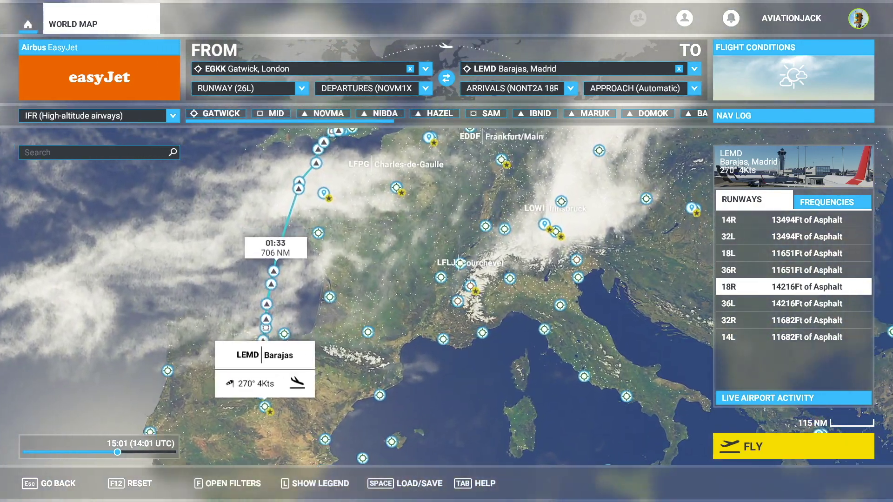
Browse the Gatwick runway 26L departures and select the NOVM1X departure
{"action": "scroll", "coordinate": [386, 217], "scroll_direction": "up", "scroll_amount": 3}
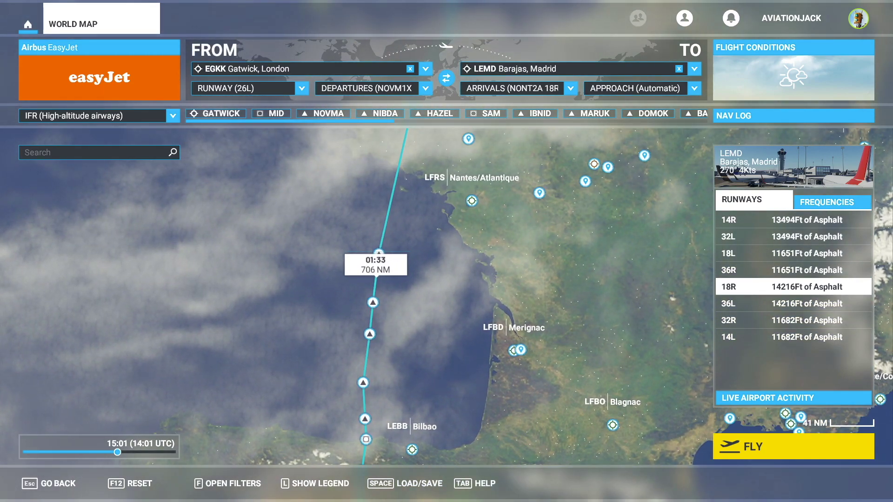
{"action": "left_click", "coordinate": [302, 89]}
{"action": "left_click", "coordinate": [426, 89]}
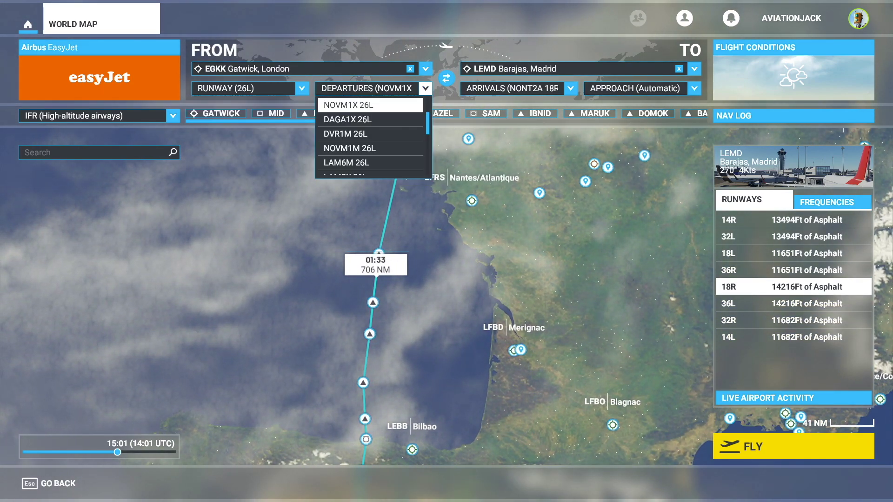
{"action": "scroll", "coordinate": [396, 127], "scroll_direction": "down", "scroll_amount": 5}
{"action": "scroll", "coordinate": [395, 126], "scroll_direction": "up", "scroll_amount": 2}
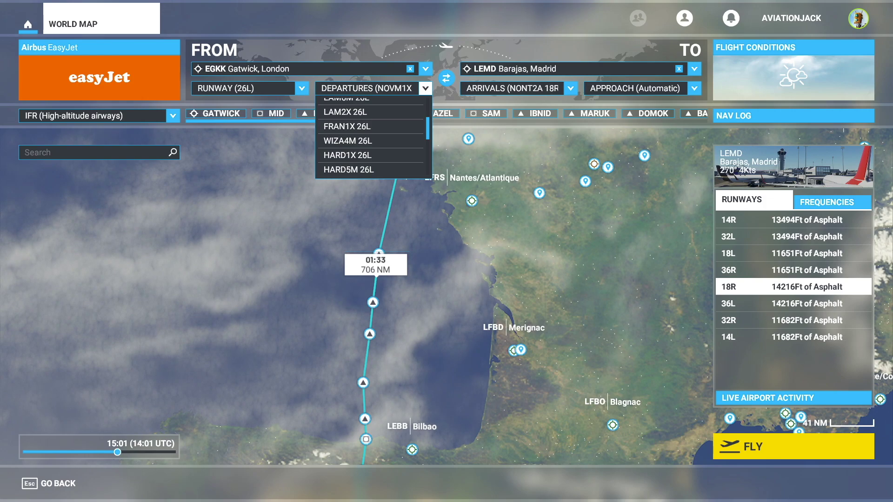
{"action": "key", "text": "Return"}
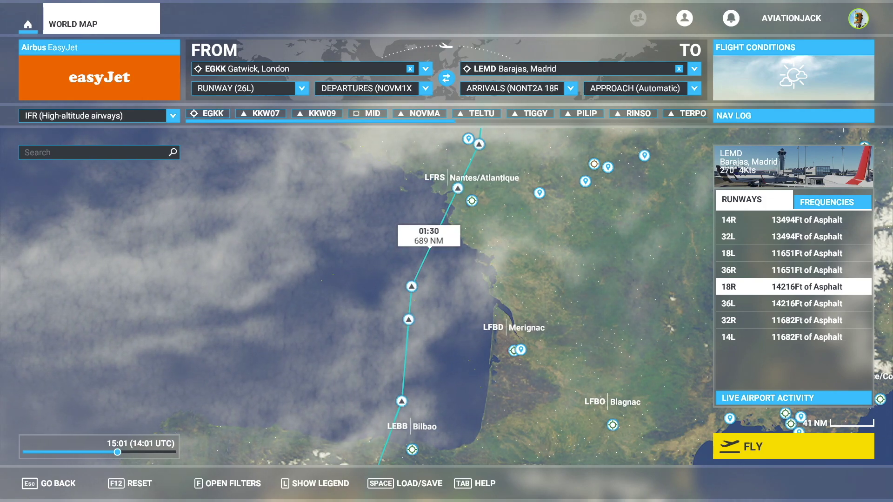
Examine the route line on the world map across France and the Bay of Biscay to LEMD
{"action": "key", "text": "Right"}
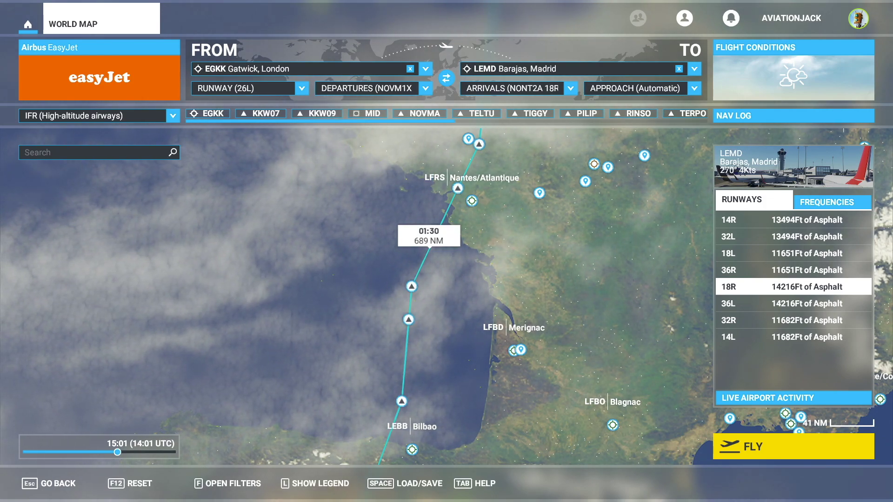
{"action": "left_click_drag", "start_coordinate": [459, 186], "coordinate": [386, 400]}
{"action": "left_click_drag", "start_coordinate": [419, 298], "coordinate": [435, 245]}
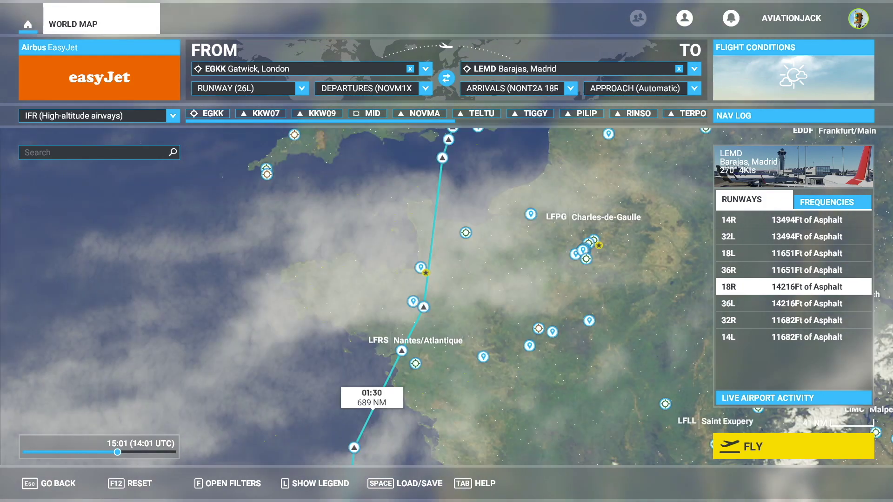
{"action": "key", "text": "Down"}
{"action": "key", "text": "Down"}
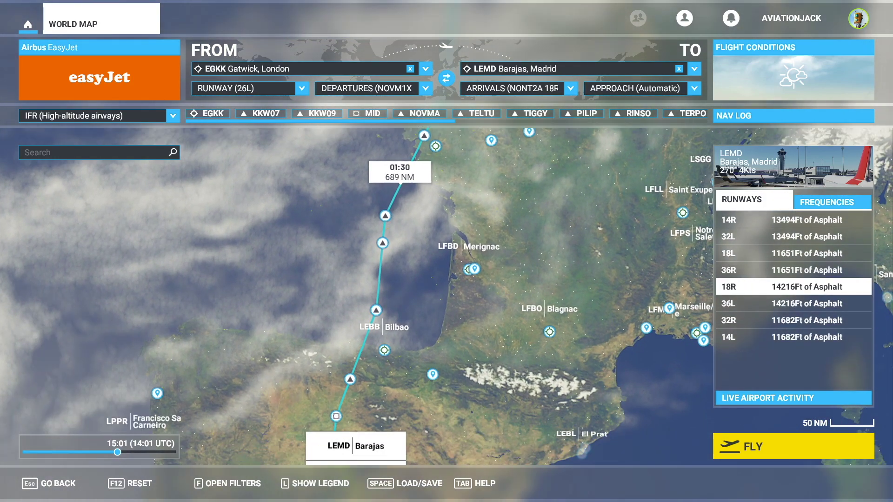
{"action": "key", "text": "Down"}
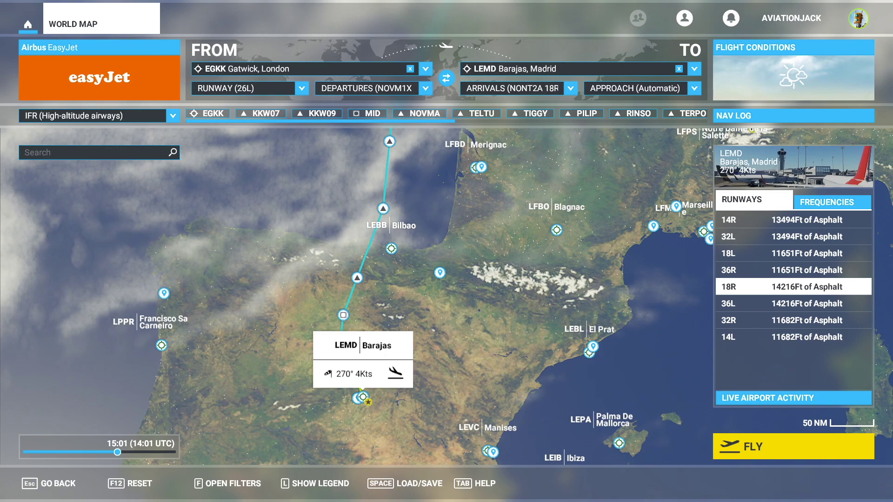
{"action": "key", "text": "Up"}
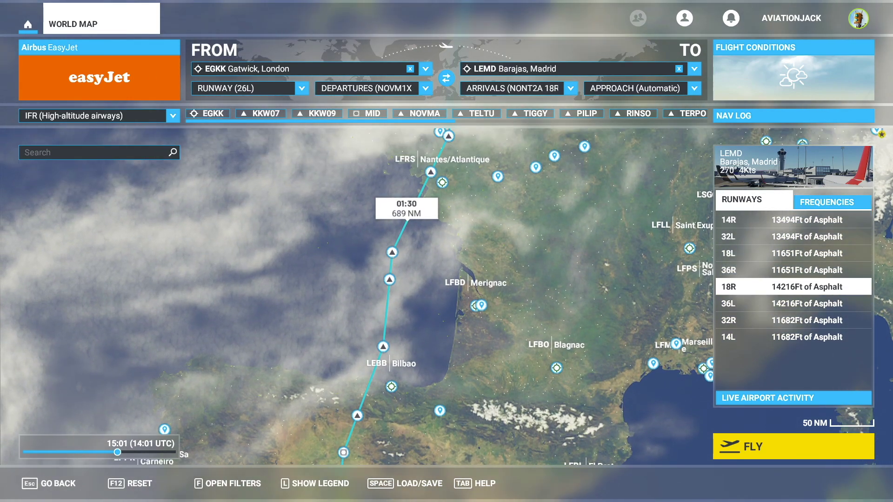